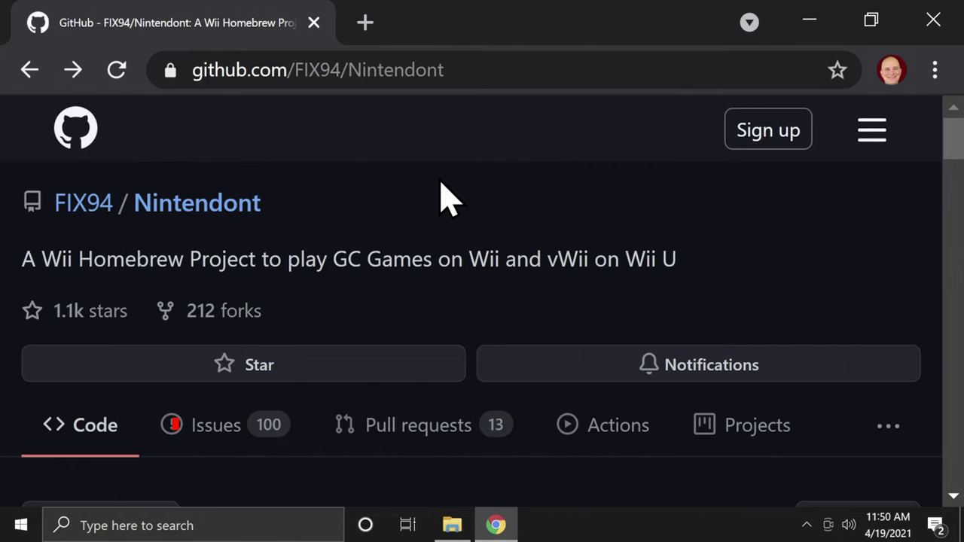
# - Download loader.dol, meta.xml and icon.png from the README's Quick Installation section
pyautogui.scroll(-20, 441, 183)
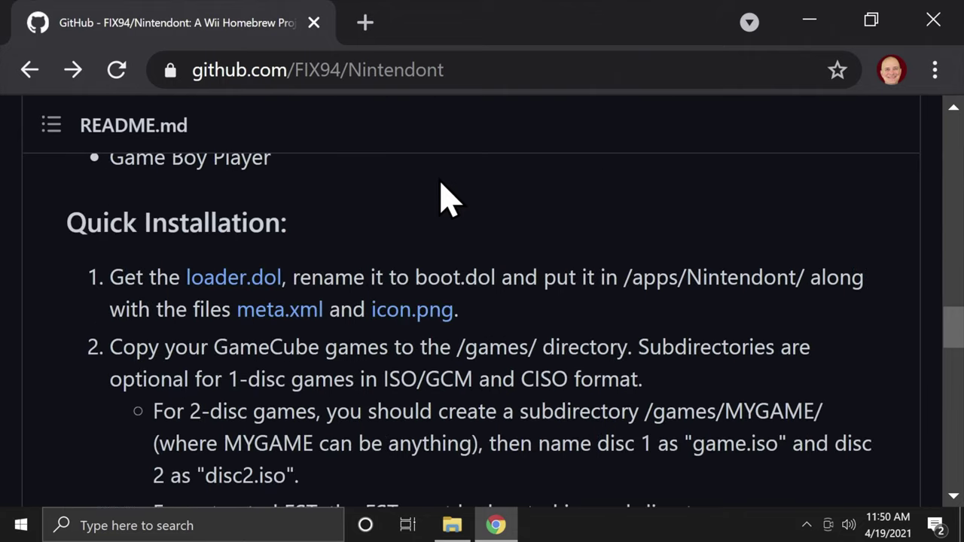
pyautogui.click(222, 275)
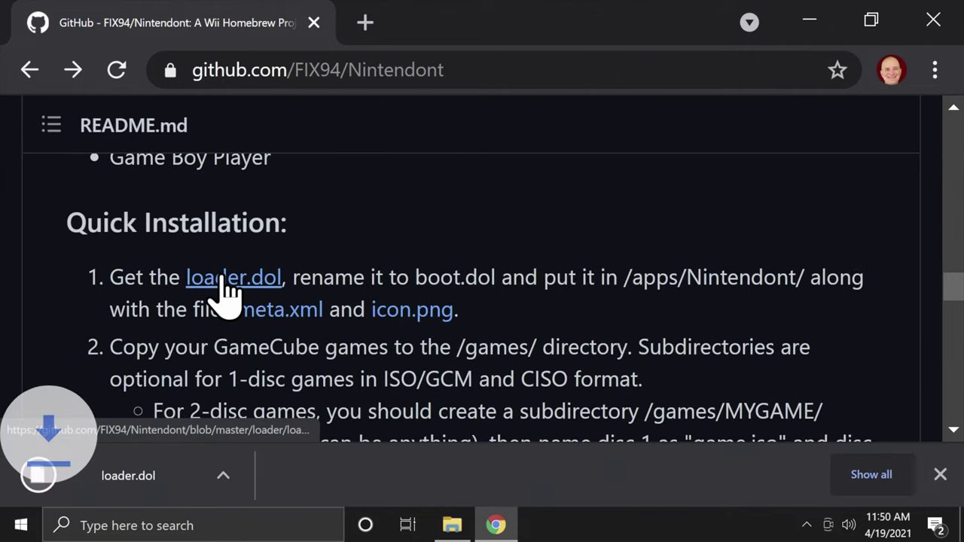
pyautogui.click(298, 311)
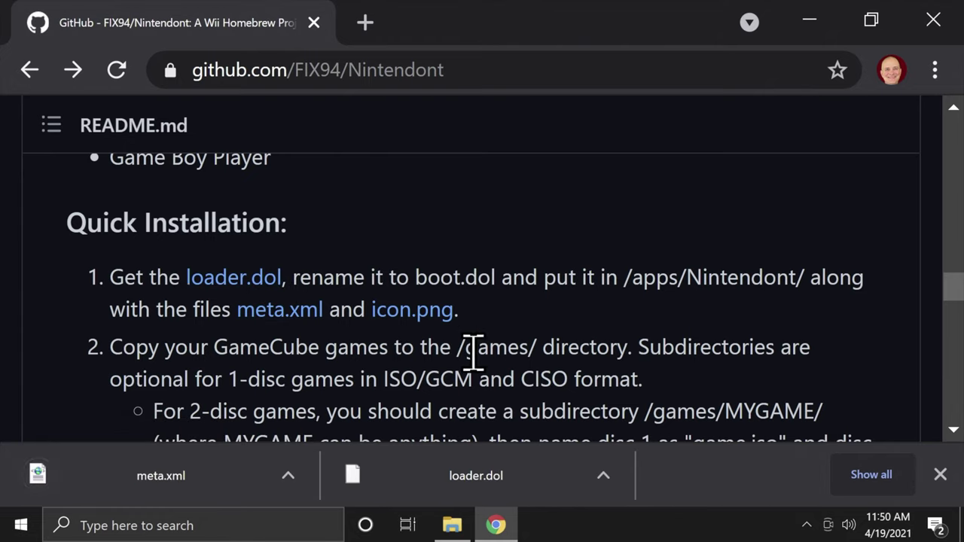
pyautogui.click(412, 310)
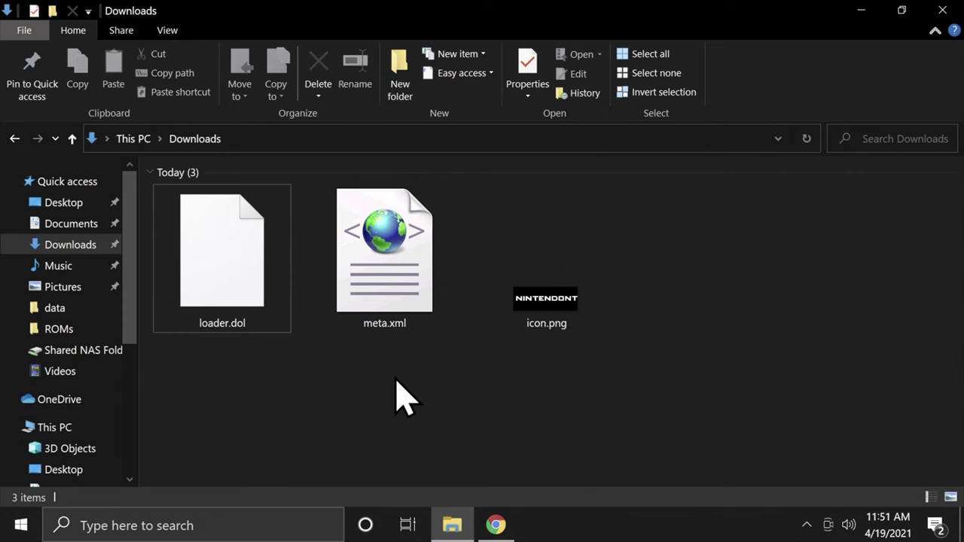
# - Rename loader.dol in Downloads to boot.dol
pyautogui.click(217, 346)
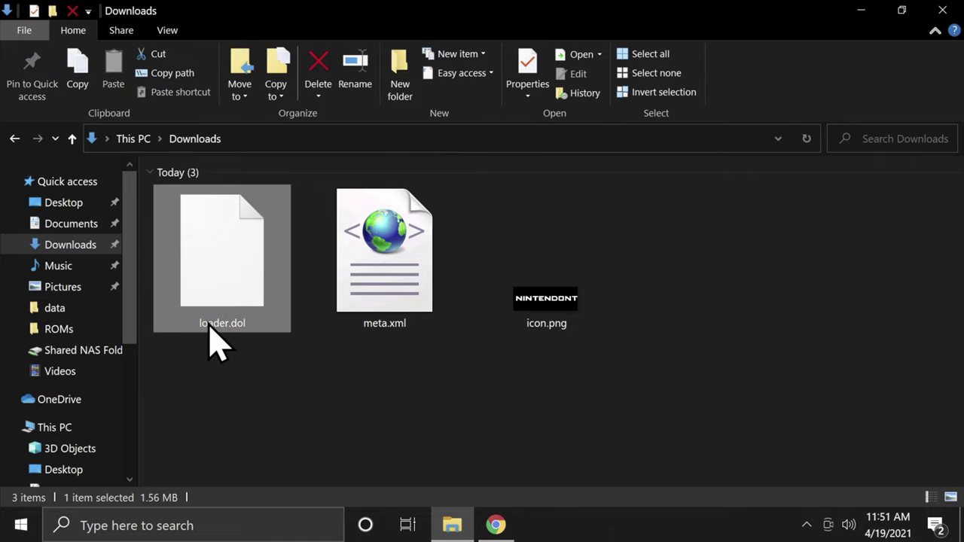
pyautogui.click(209, 329)
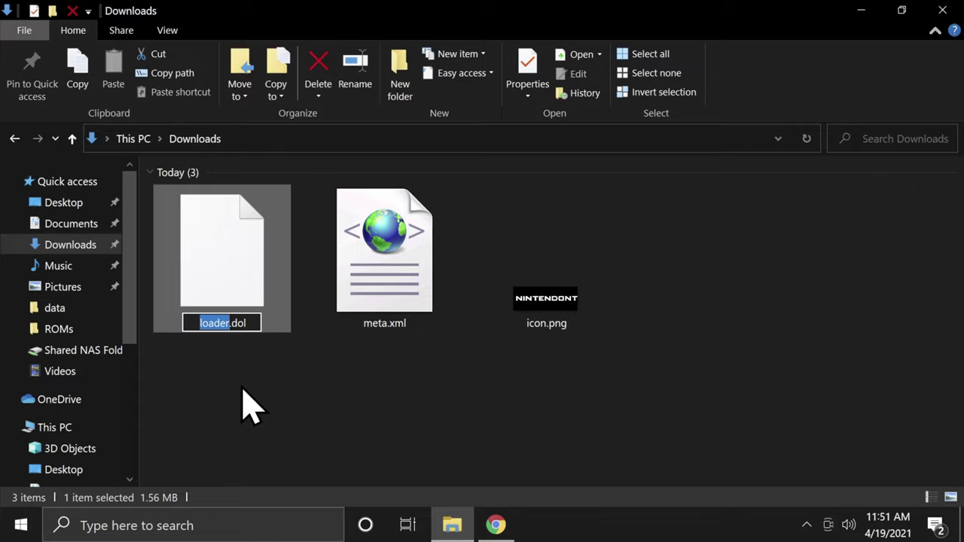
pyautogui.write('boo')
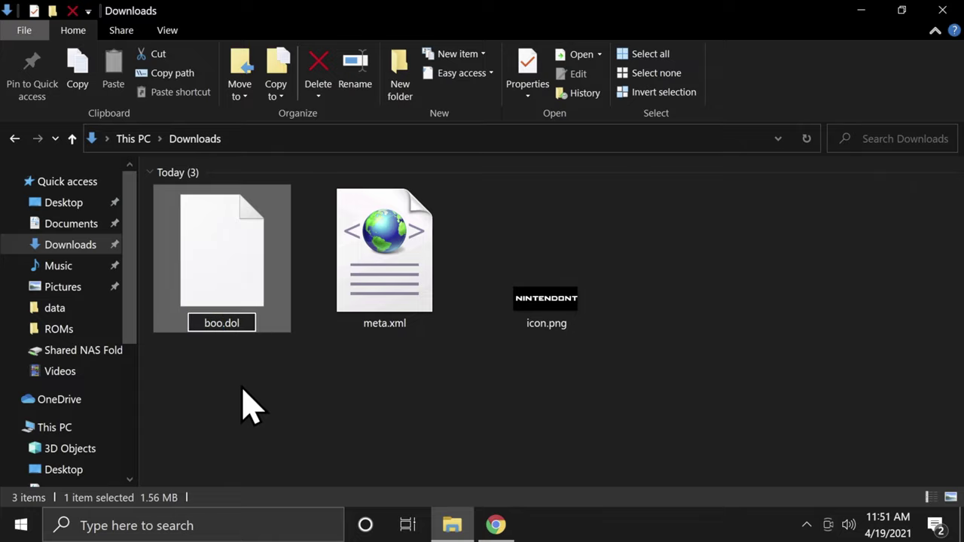
pyautogui.write('t')
pyautogui.click(248, 407)
# - Copy boot.dol, meta.xml and icon.png to the clipboard
pyautogui.moveTo(622, 389)
pyautogui.mouseDown()
pyautogui.moveTo(379, 339)
pyautogui.moveTo(201, 280)
pyautogui.moveTo(231, 267)
pyautogui.mouseUp()
pyautogui.rightClick(230, 269)
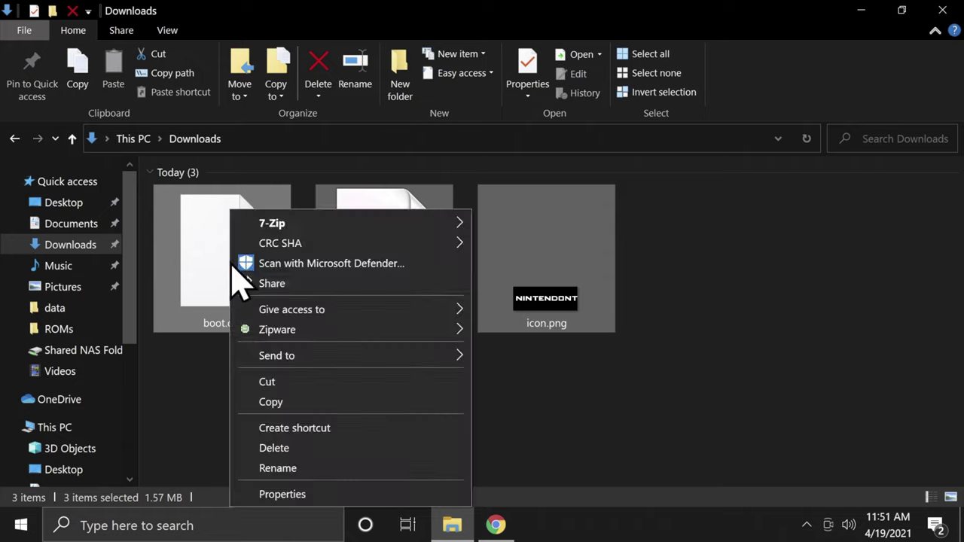
pyautogui.click(272, 402)
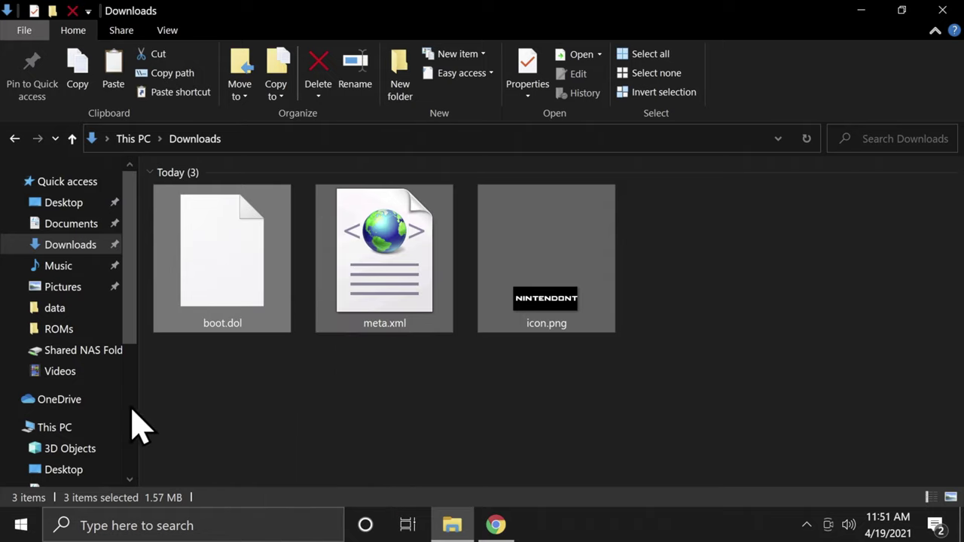
pyautogui.scroll(-4, 117, 417)
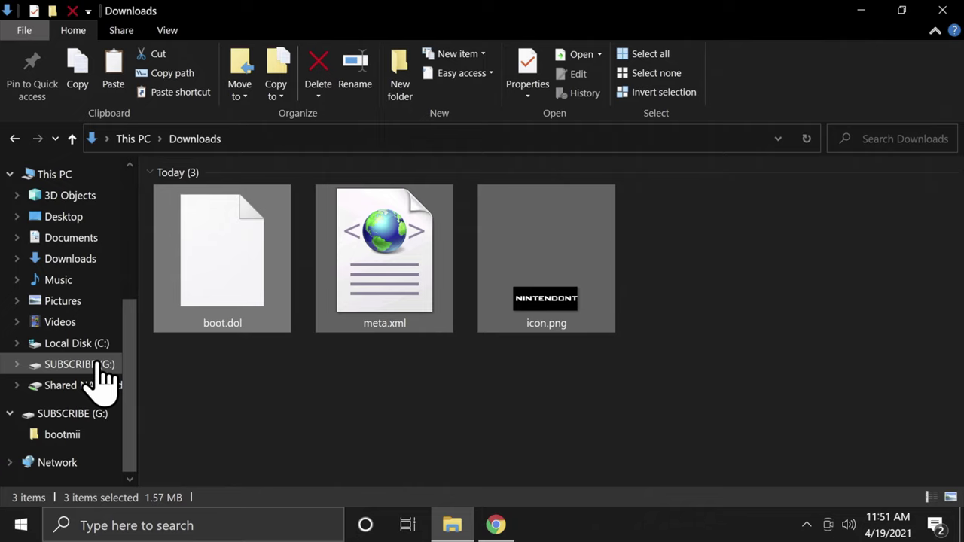
# - Create a new folder named apps at the root of SUBSCRIBE (G:)
pyautogui.click(98, 364)
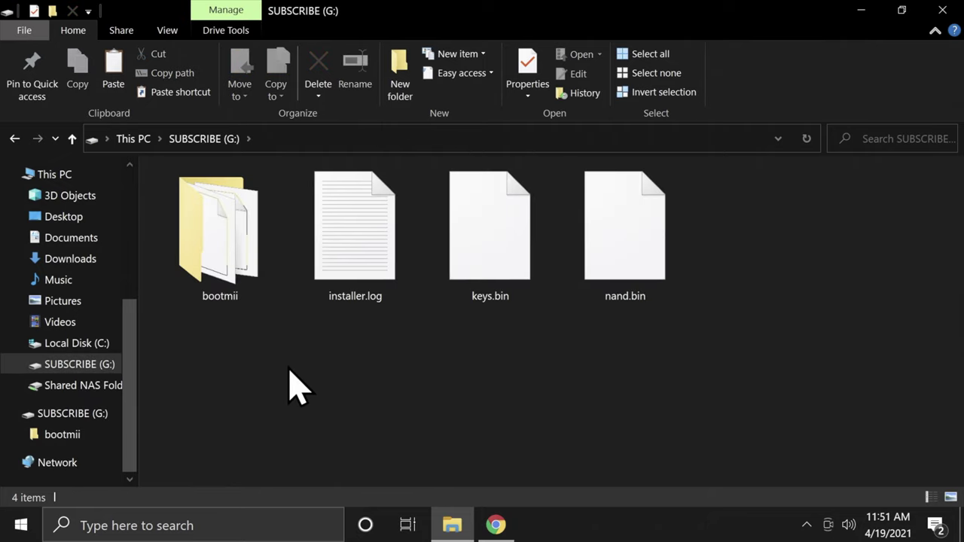
pyautogui.rightClick(311, 360)
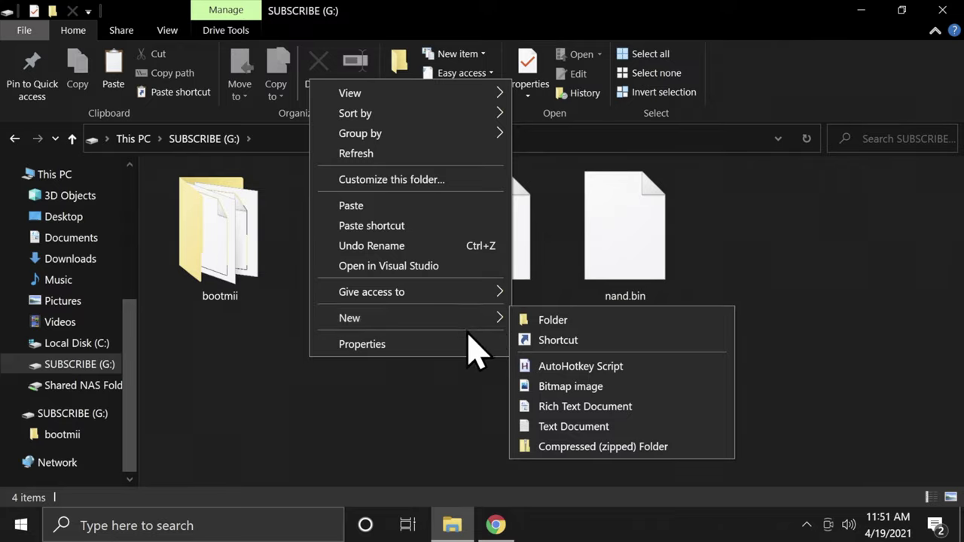
pyautogui.moveTo(471, 319)
pyautogui.click(558, 323)
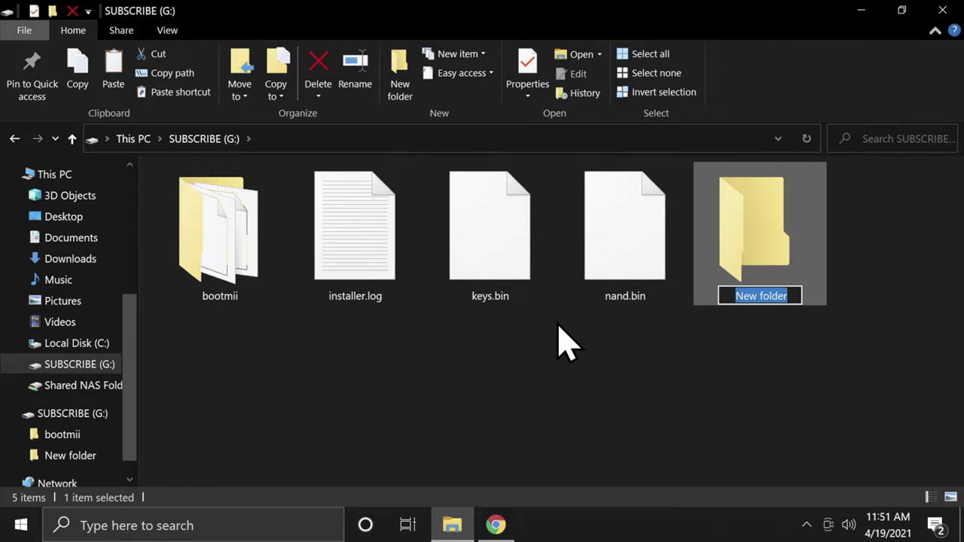
pyautogui.write('apps')
pyautogui.press('Return')
pyautogui.click(563, 340)
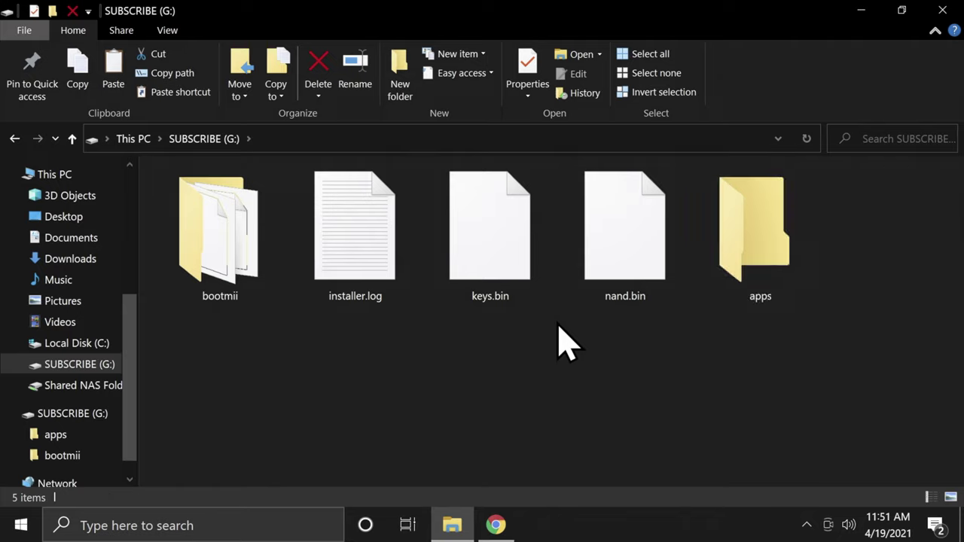
# - Inside G:\apps, create a folder named Nintendont
pyautogui.doubleClick(757, 263)
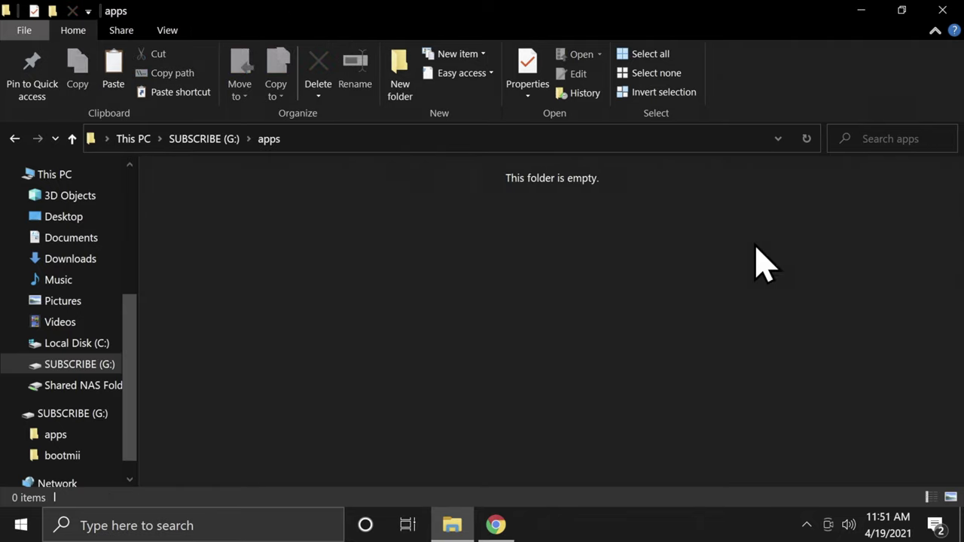
pyautogui.rightClick(257, 293)
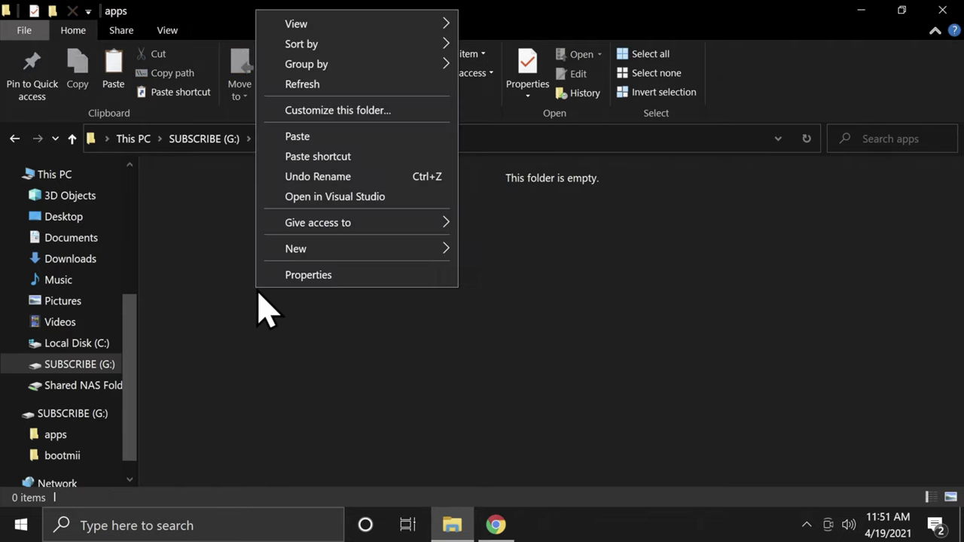
pyautogui.moveTo(403, 252)
pyautogui.click(495, 252)
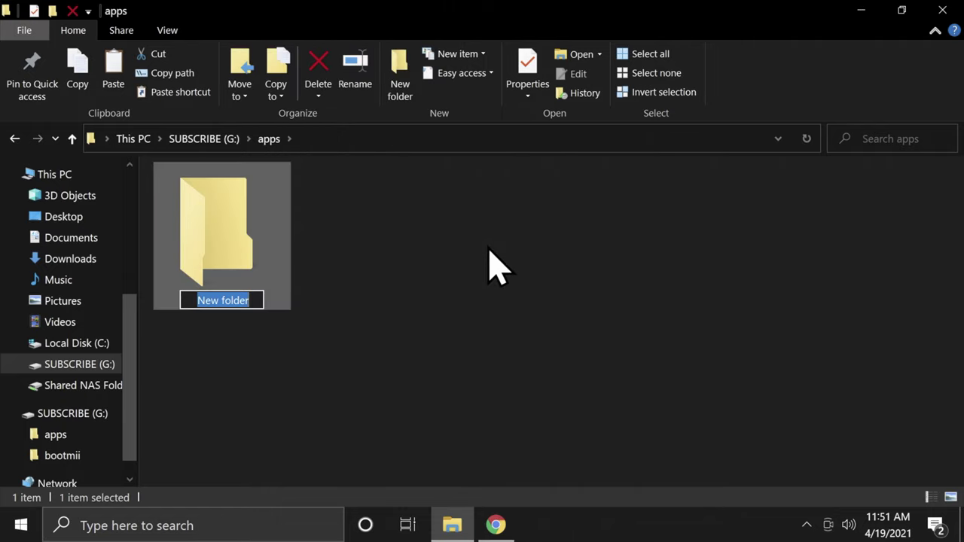
pyautogui.write('Nintendont')
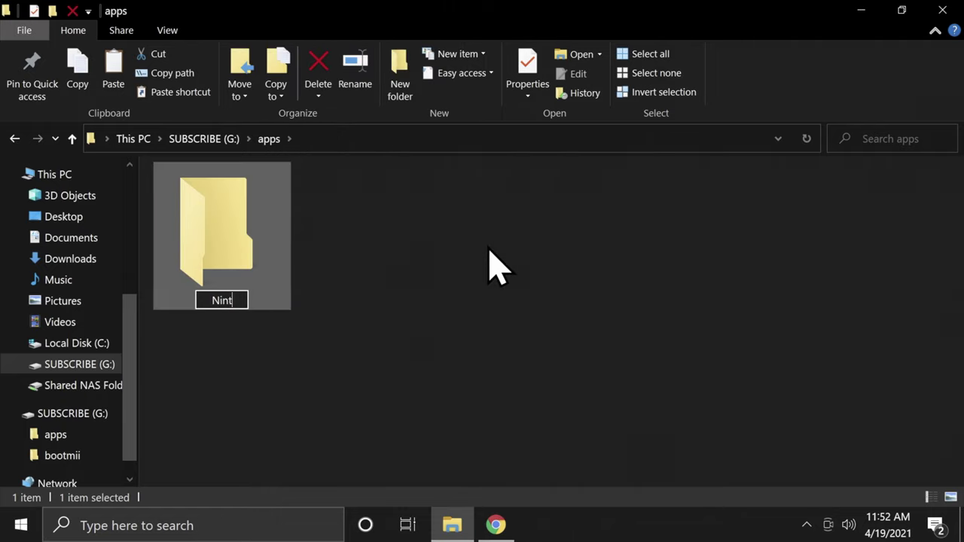
pyautogui.press('Return')
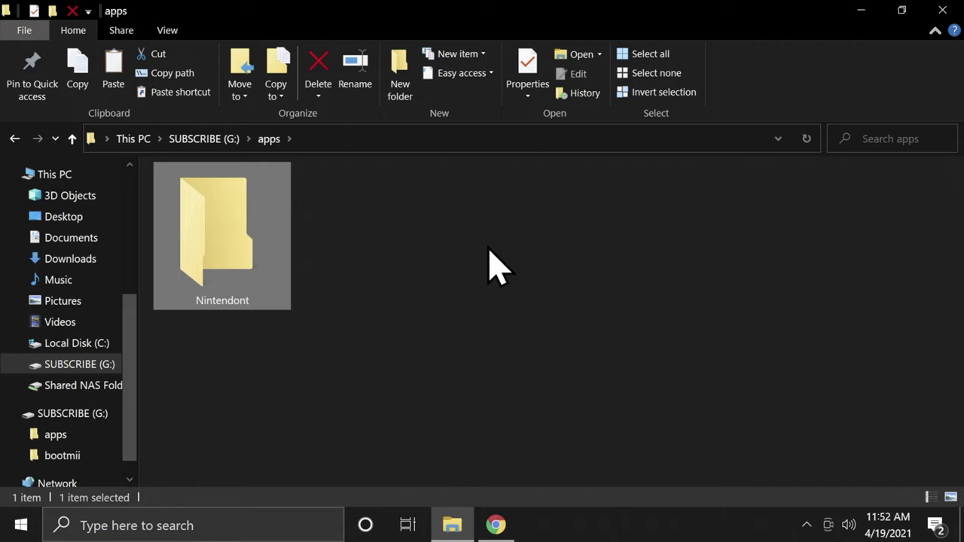
# - Paste boot.dol, meta.xml and icon.png into G:\apps\Nintendont
pyautogui.doubleClick(211, 257)
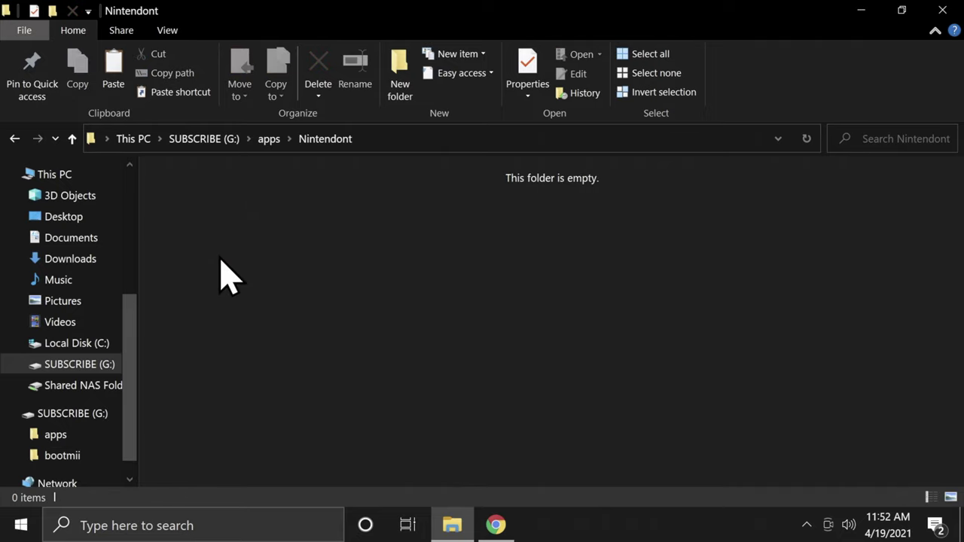
pyautogui.rightClick(253, 284)
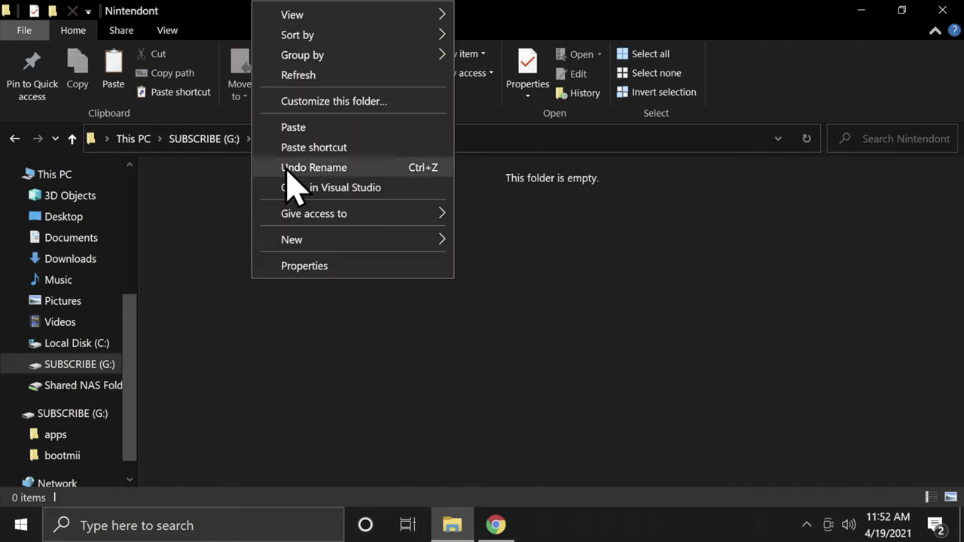
pyautogui.click(299, 134)
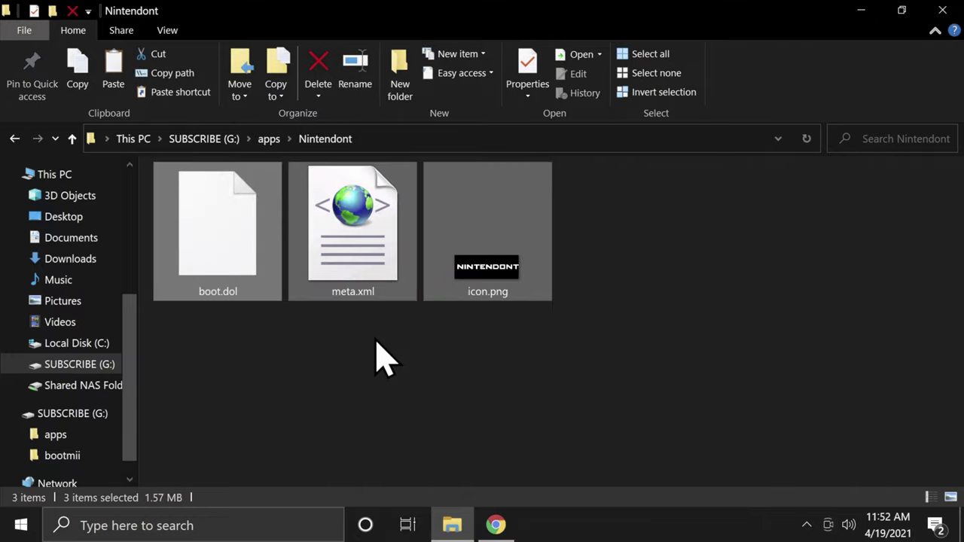
pyautogui.click(384, 360)
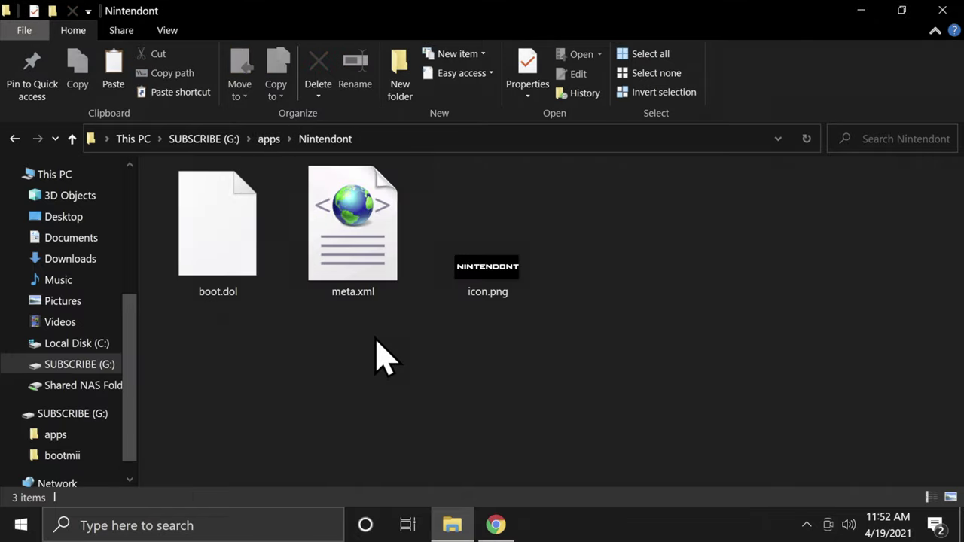
# - Create a folder named games on the SD card root alongside apps and bootmii
pyautogui.click(89, 364)
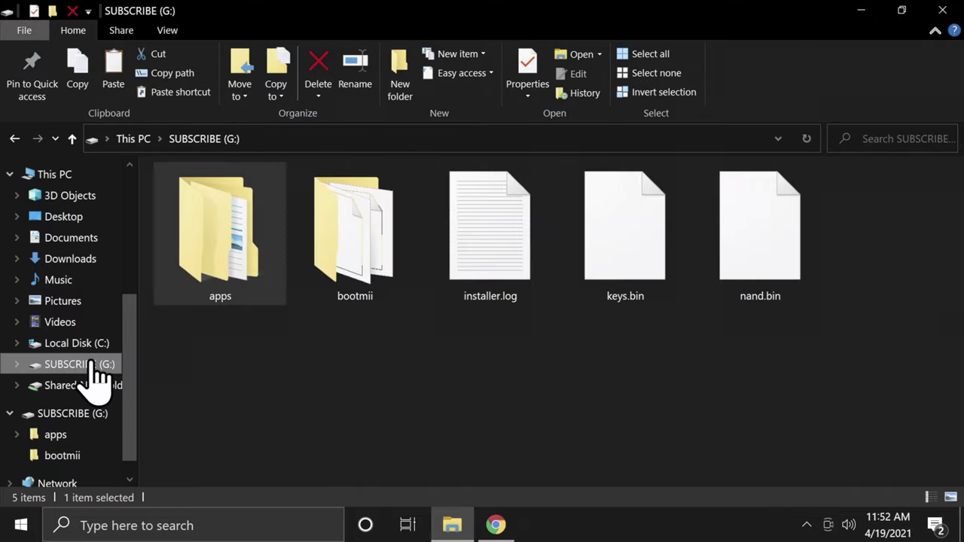
pyautogui.click(327, 367)
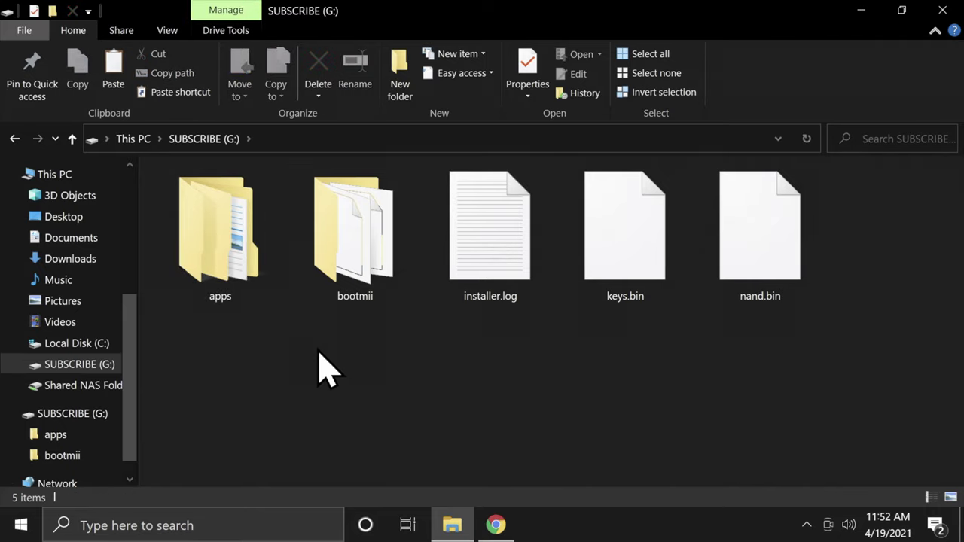
pyautogui.rightClick(320, 369)
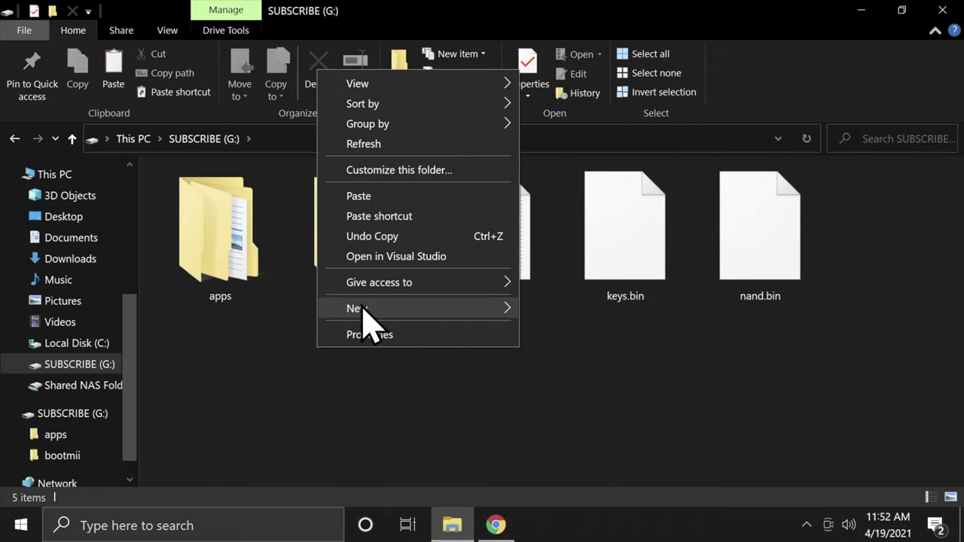
pyautogui.moveTo(500, 308)
pyautogui.click(550, 311)
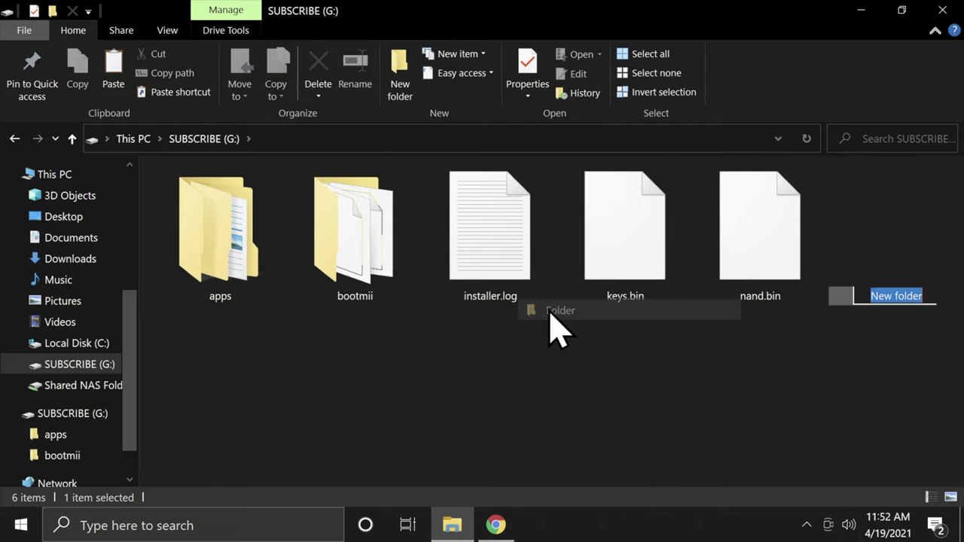
pyautogui.write('games')
pyautogui.press('Return')
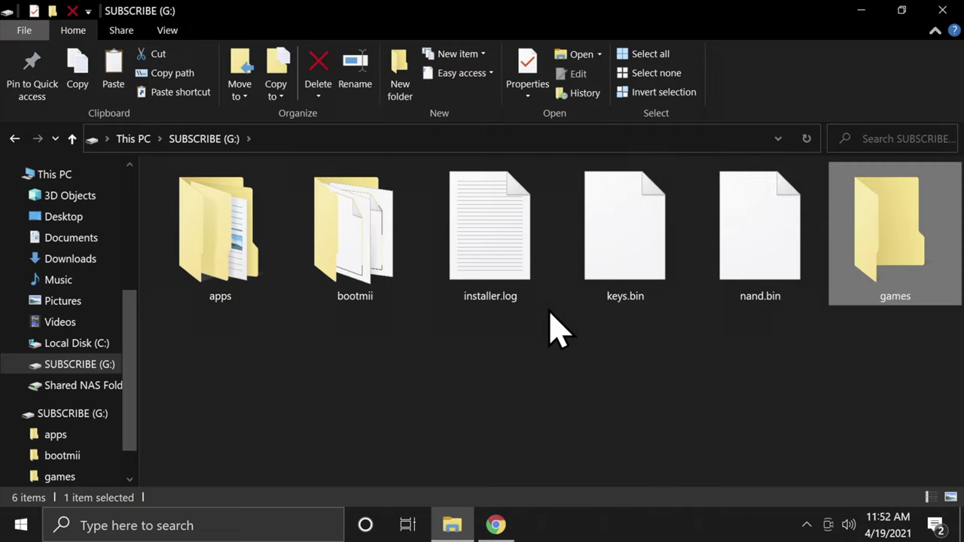
pyautogui.click(555, 359)
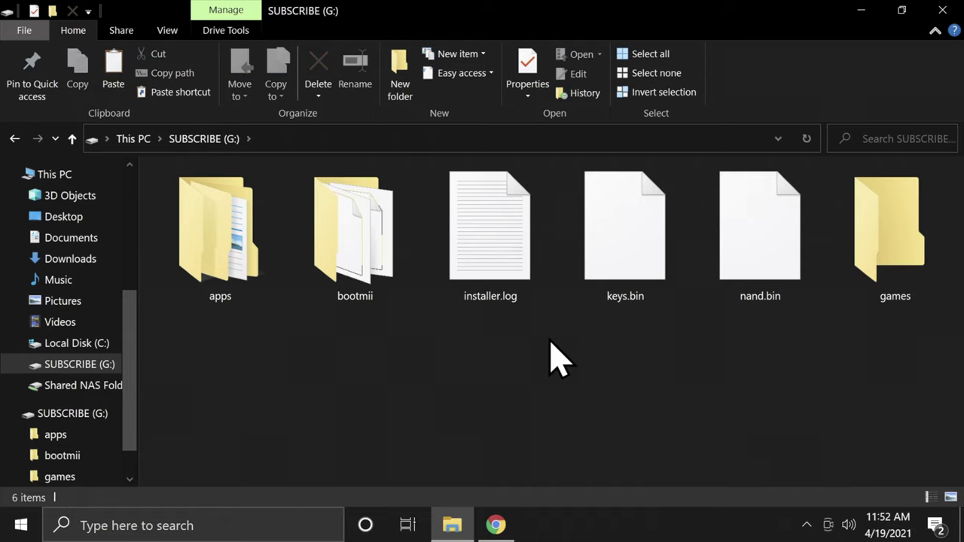
# - Copy the Star Wars - Rogue Squadron II - Rogue Leader folder from Music
pyautogui.click(58, 280)
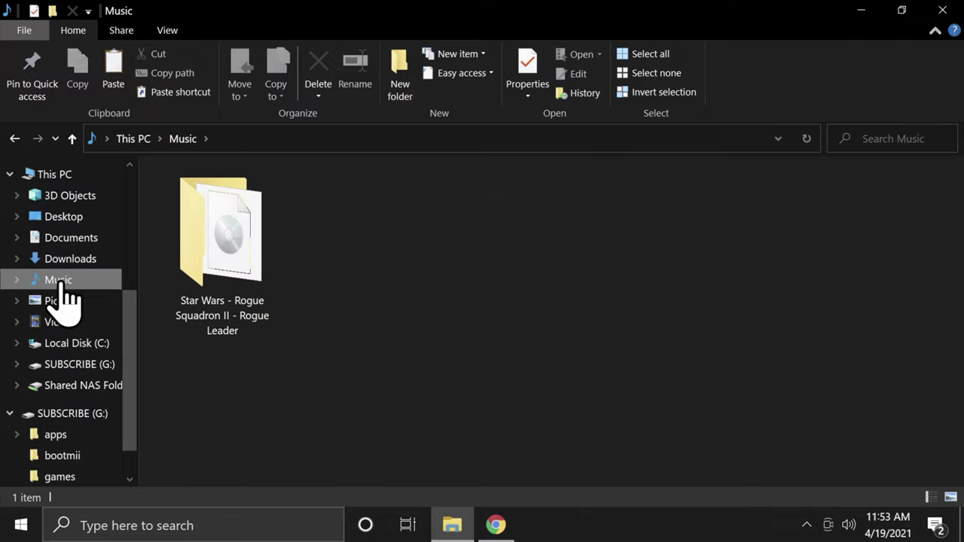
pyautogui.rightClick(241, 252)
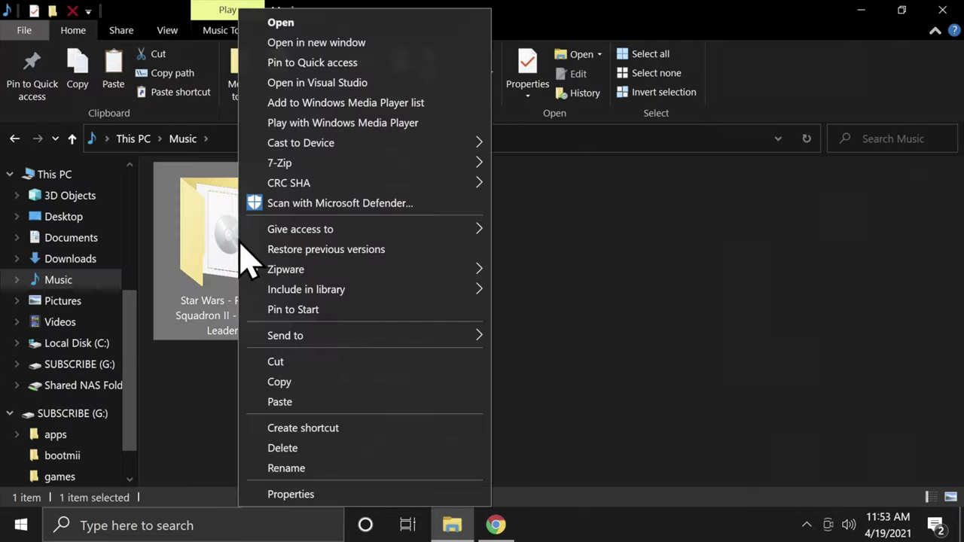
pyautogui.click(284, 381)
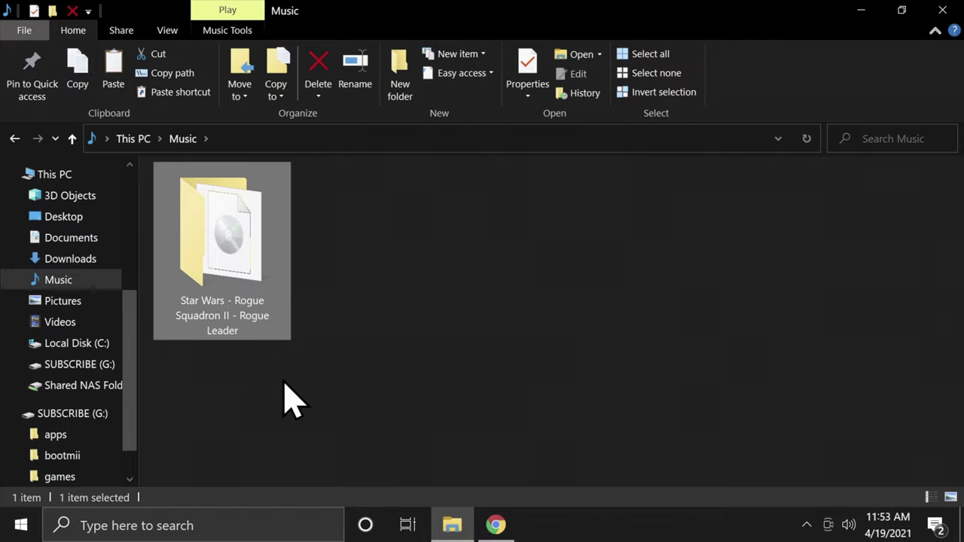
# - Paste the Star Wars game folder into G:\games and close the Explorer window
pyautogui.click(60, 366)
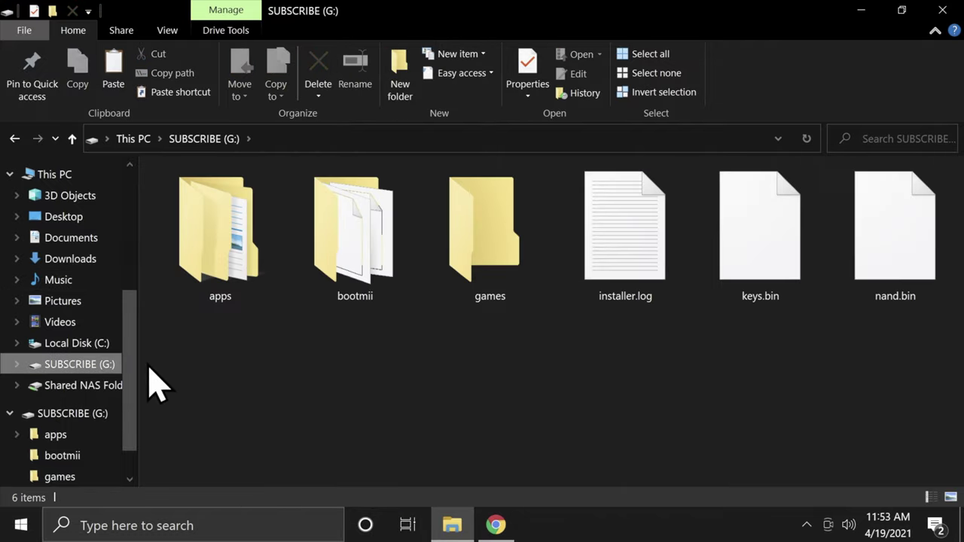
pyautogui.doubleClick(486, 248)
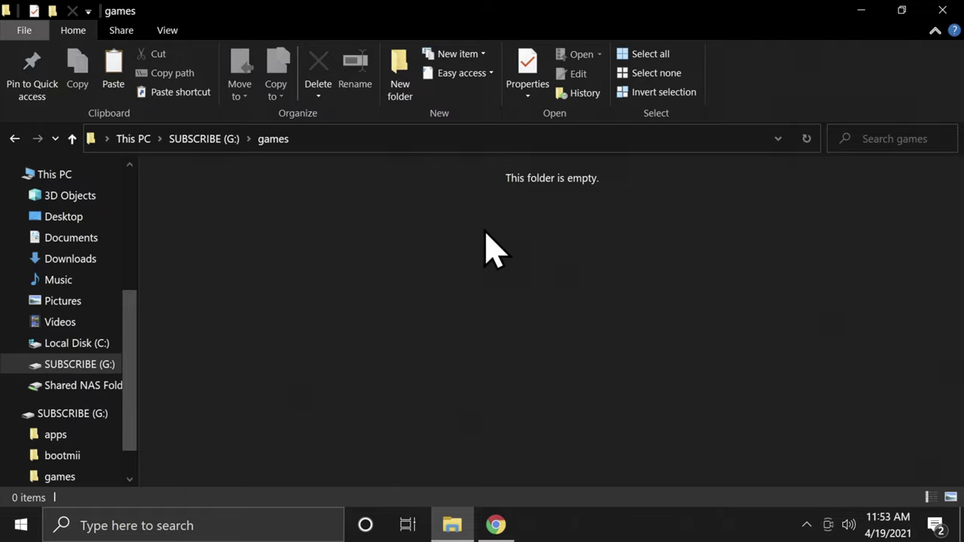
pyautogui.rightClick(485, 249)
pyautogui.click(508, 354)
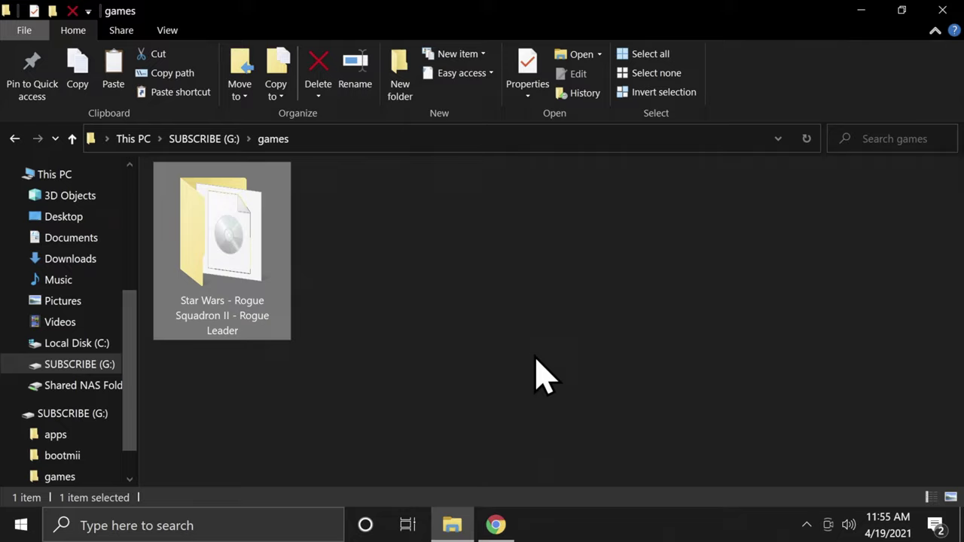
pyautogui.click(541, 376)
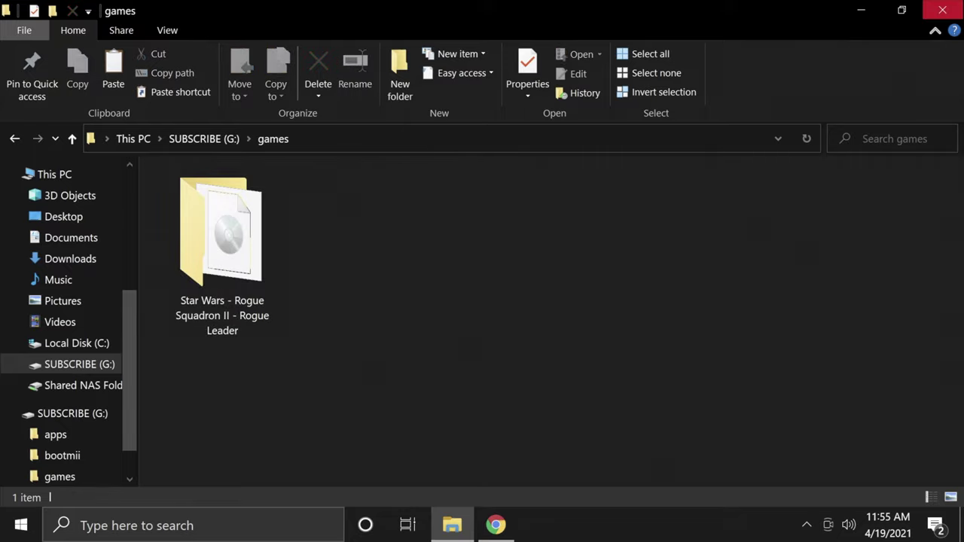
pyautogui.click(943, 10)
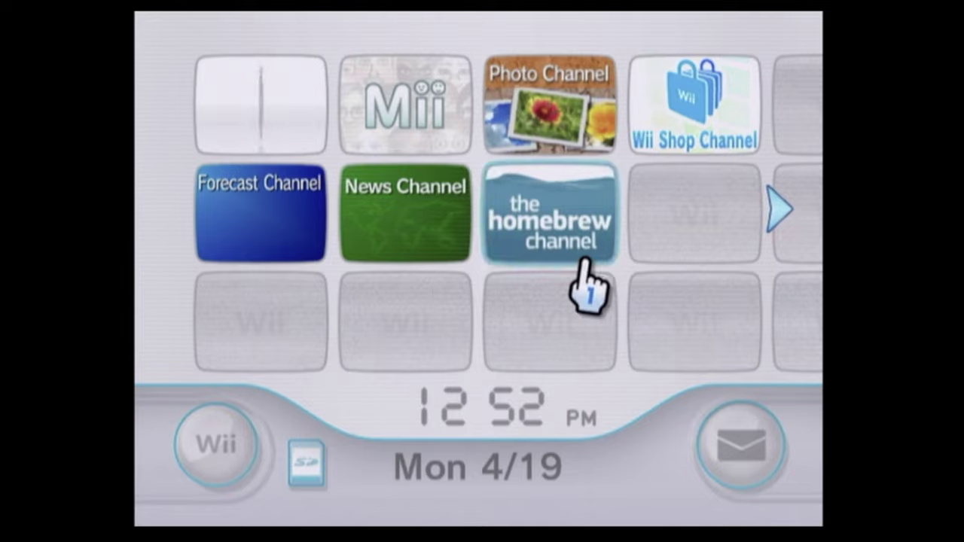
# - Start The Homebrew Channel and open the Nintendont GameCube Loader entry
pyautogui.click(561, 248)
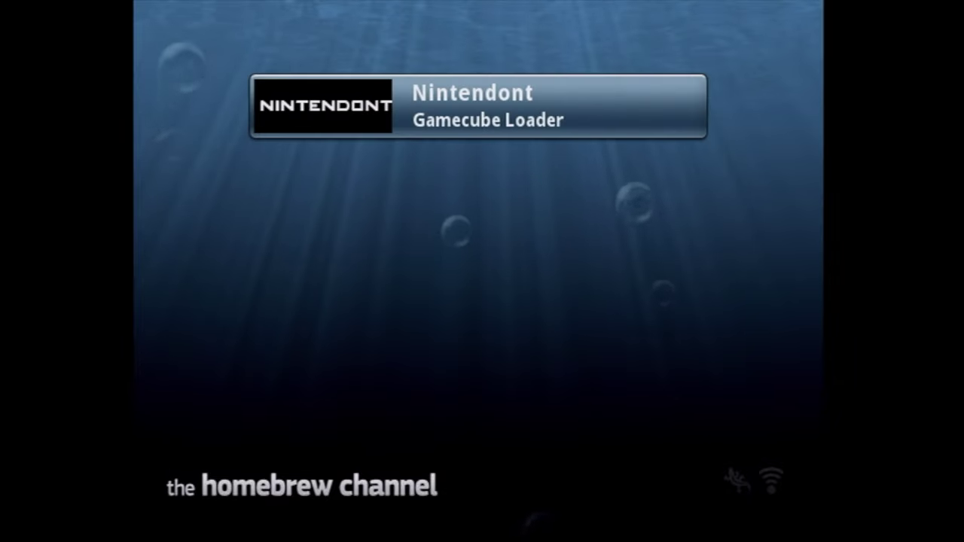
pyautogui.click(437, 114)
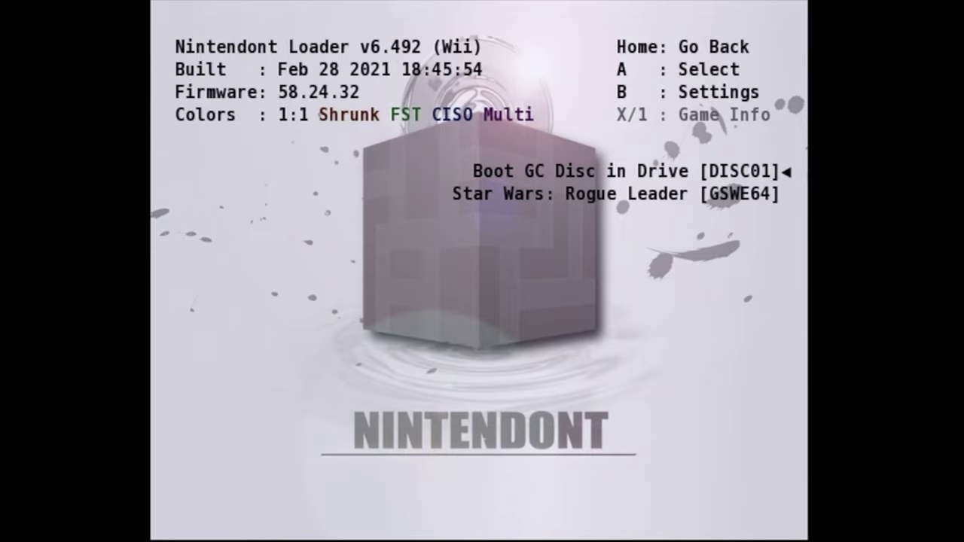
# - Switch Memcard Emulation to On in Nintendont's settings
pyautogui.press('b')
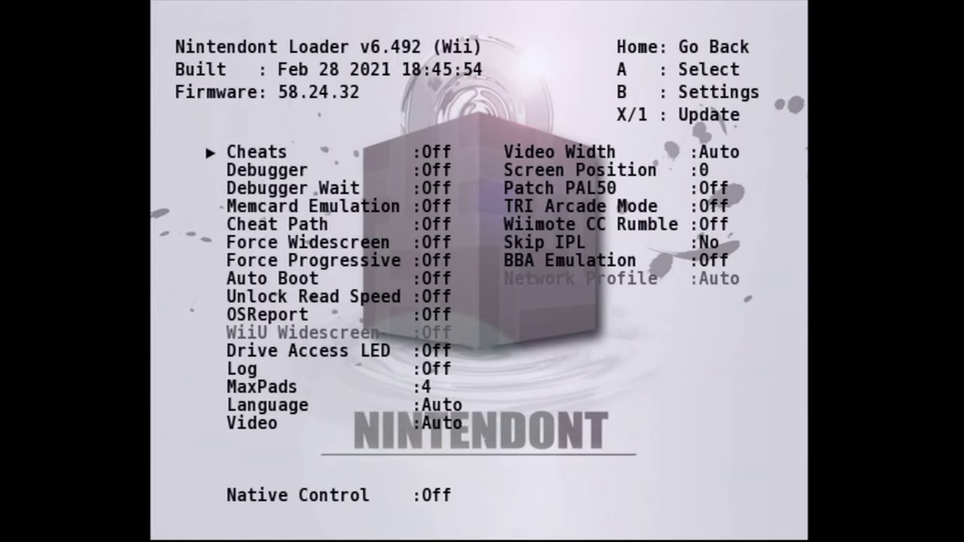
pyautogui.press('Down')
pyautogui.press('Down')
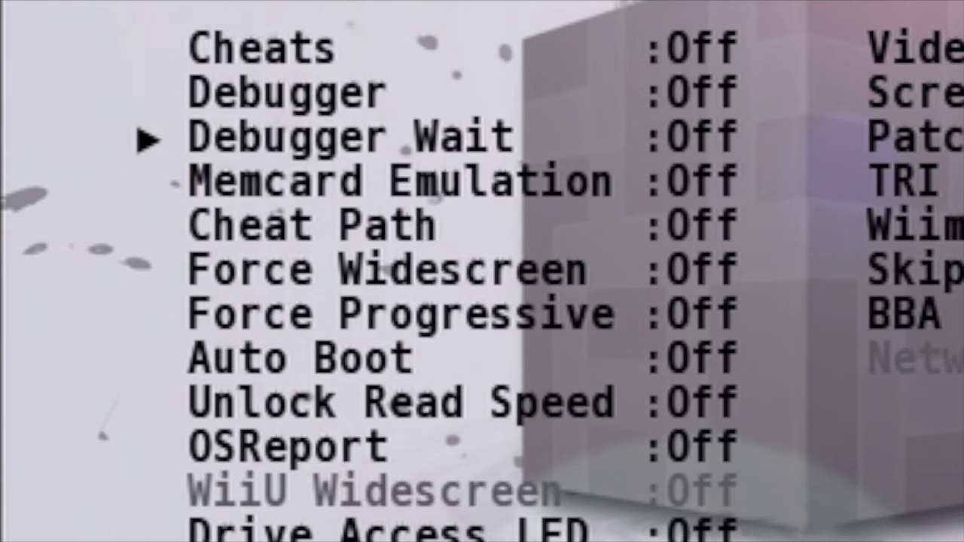
pyautogui.press('Down')
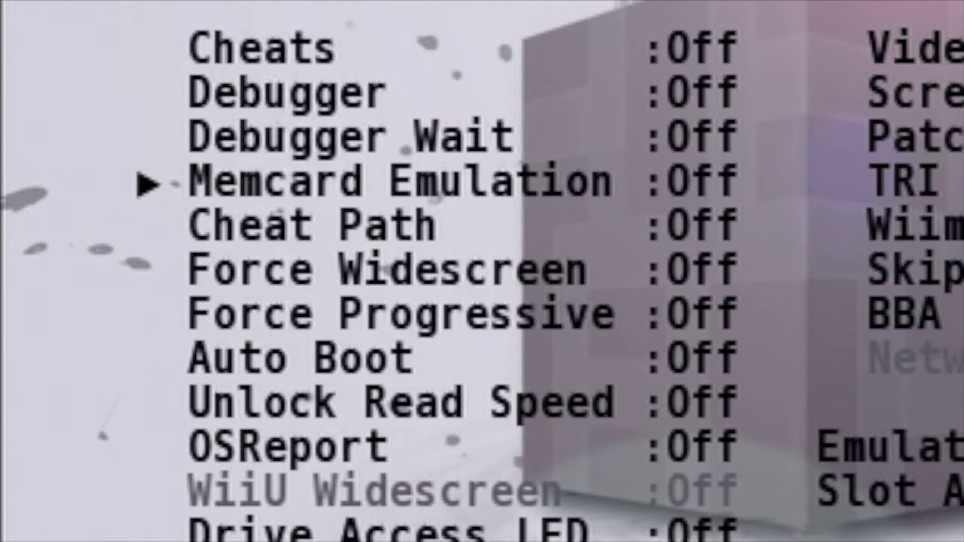
pyautogui.press('Return')
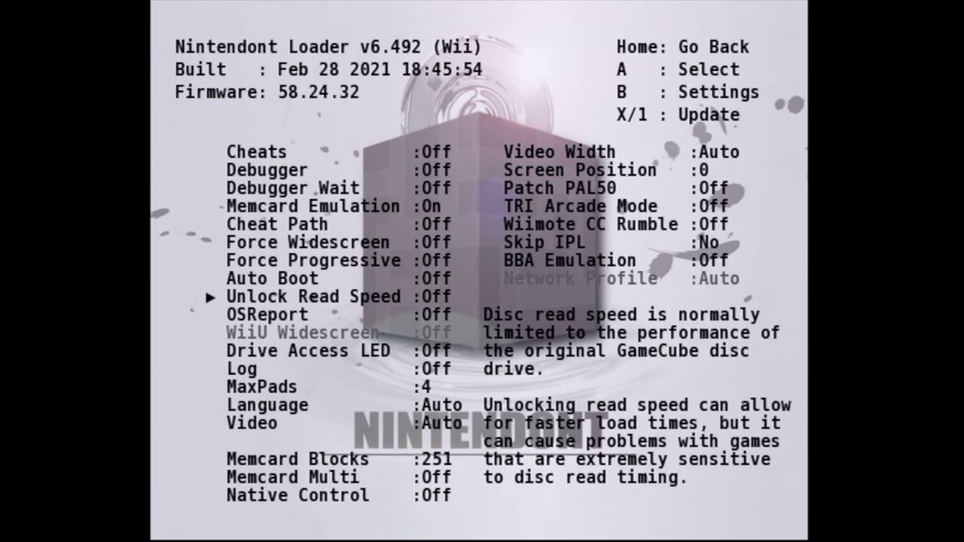
# - Browse the Nintendont update downloads list without downloading anything
pyautogui.press('x')
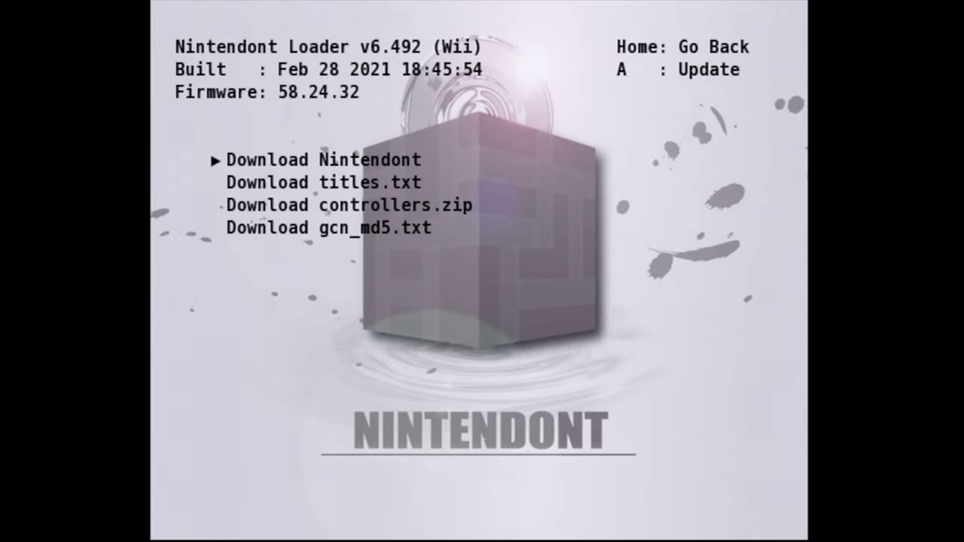
pyautogui.press('Down')
pyautogui.press('Down')
pyautogui.press('Down')
pyautogui.press('Down')
# - Return to the game list and launch Star Wars: Rogue Leader [GSWE64]
pyautogui.press('Home')
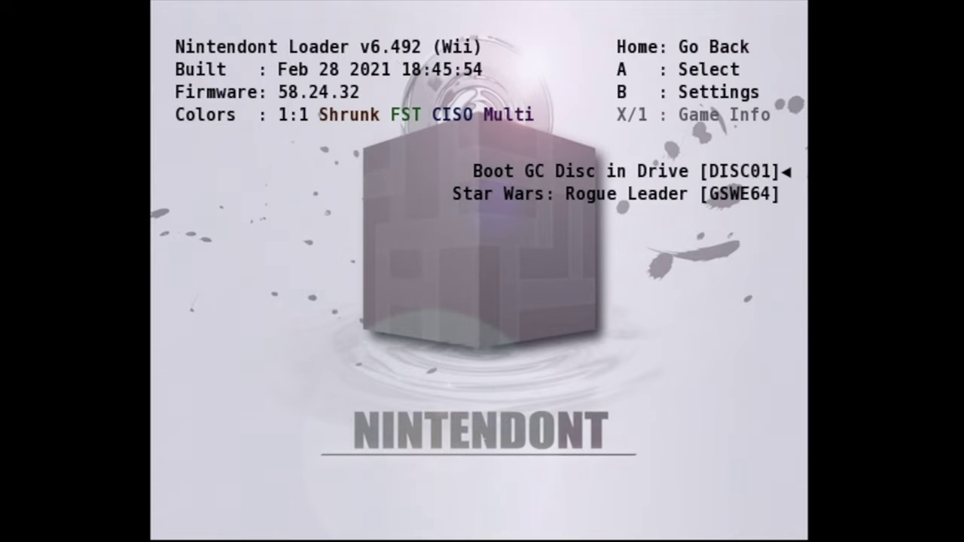
pyautogui.press('Down')
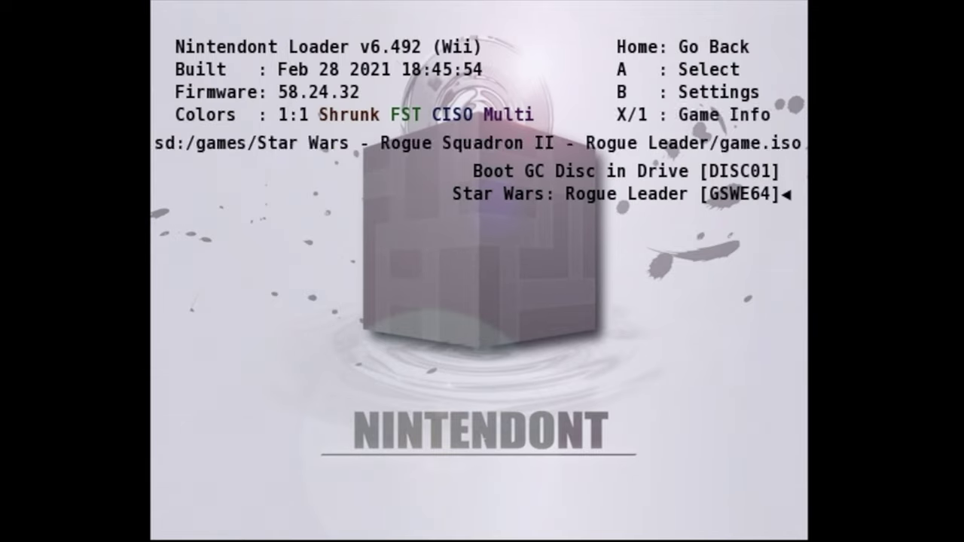
pyautogui.press('Return')
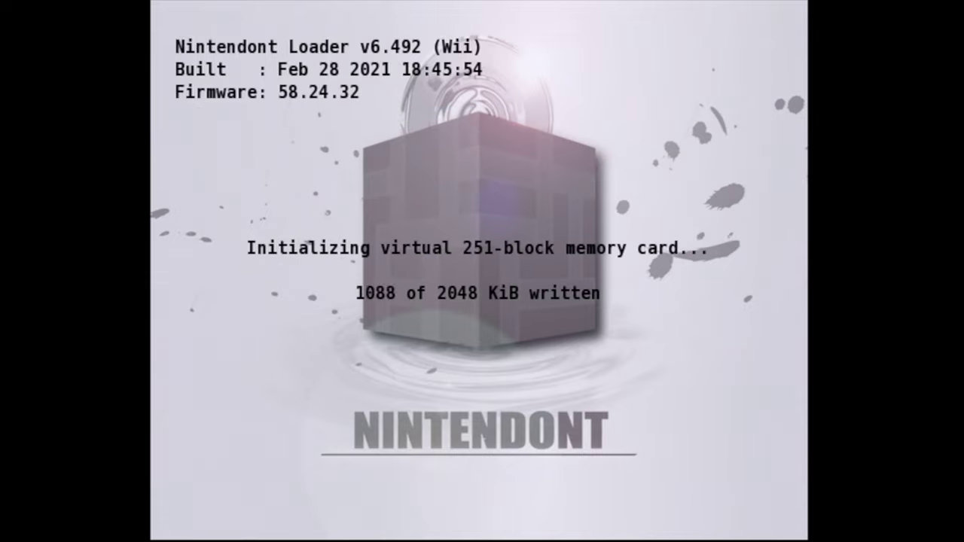